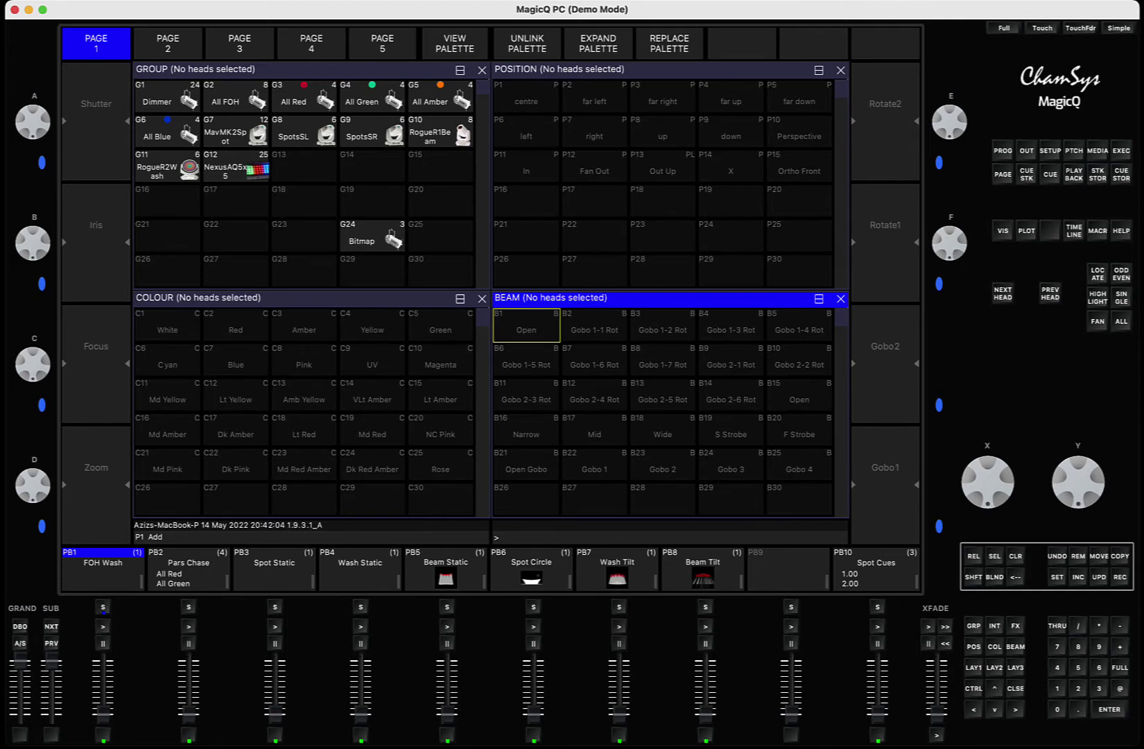
Start a record to examine the pop-up record options, and cancel it without storing anything.
left_click(1119, 583)
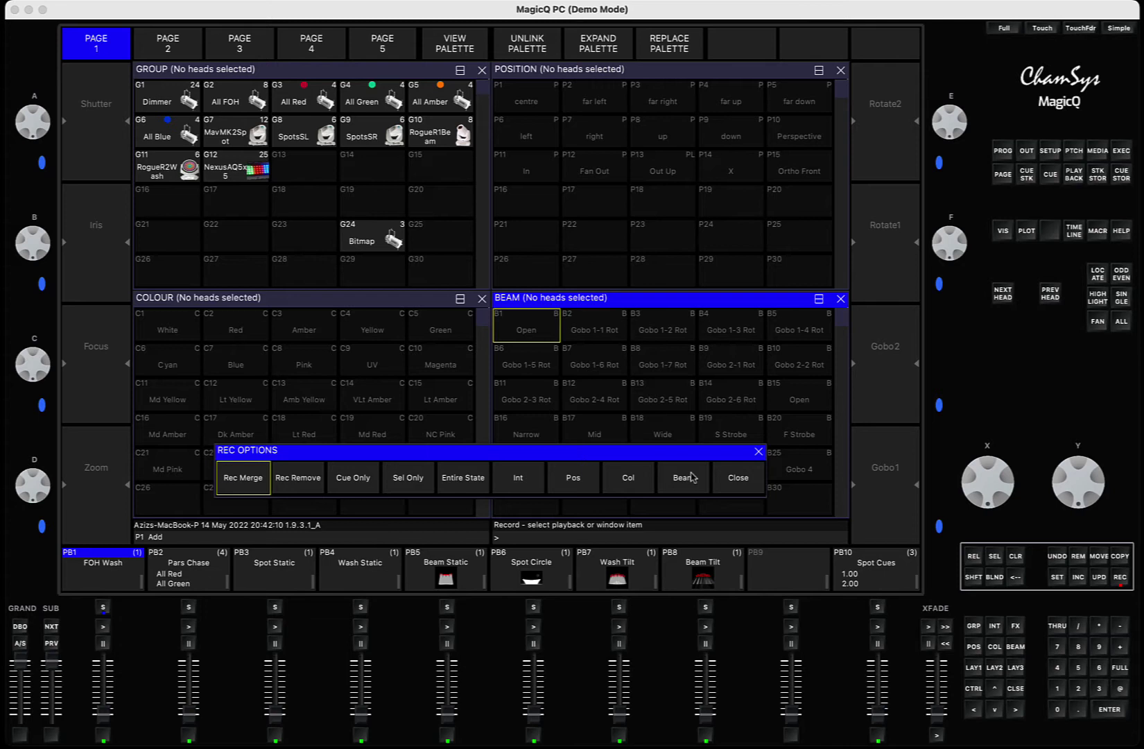
left_click(736, 478)
left_click(1019, 576)
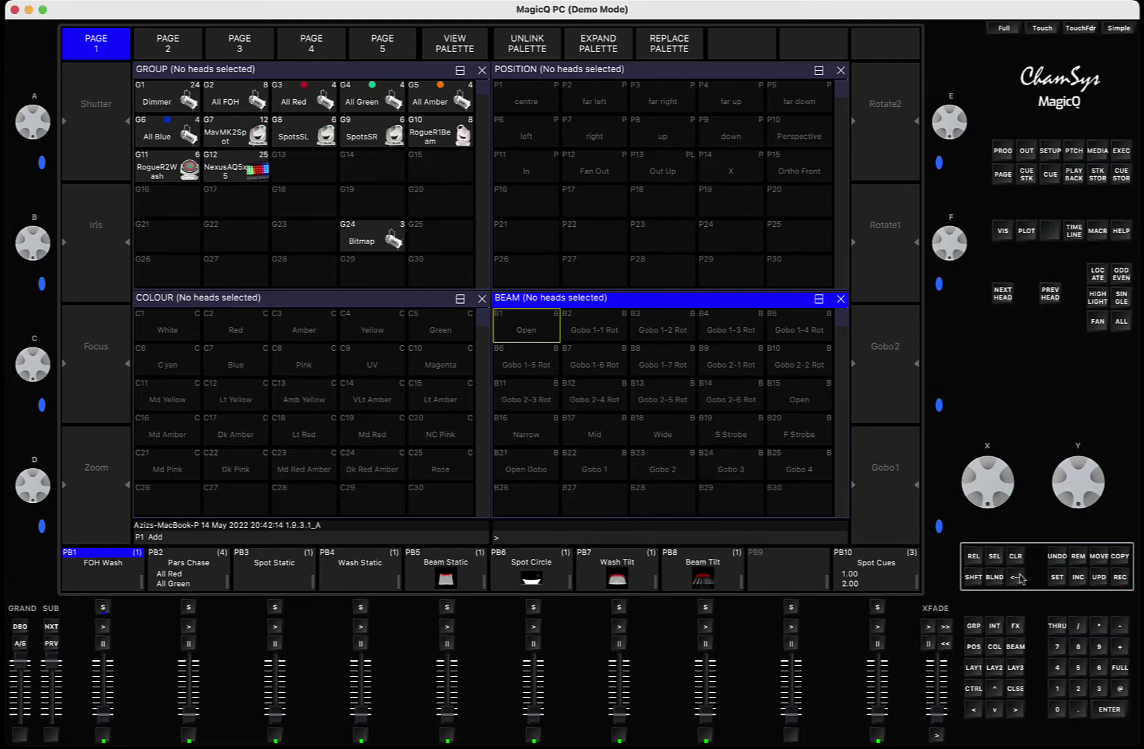
Examine the full Record Options window with its individual attribute masks, and close it without recording.
left_click(973, 578)
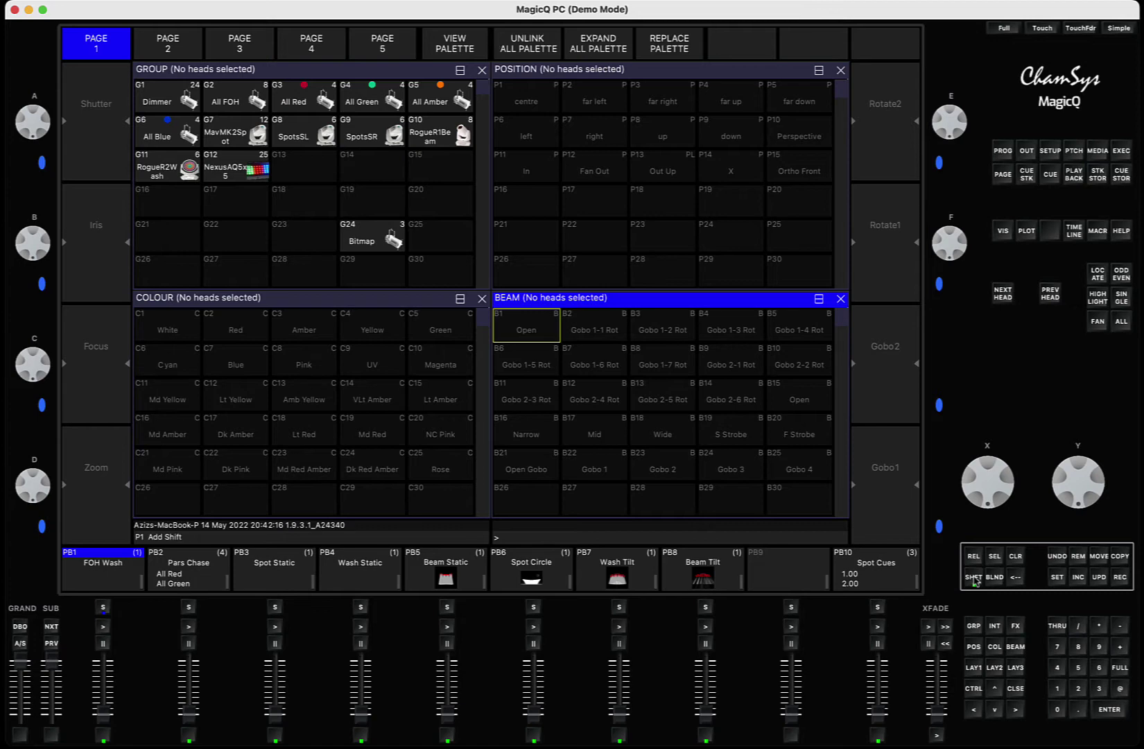
left_click(1121, 583)
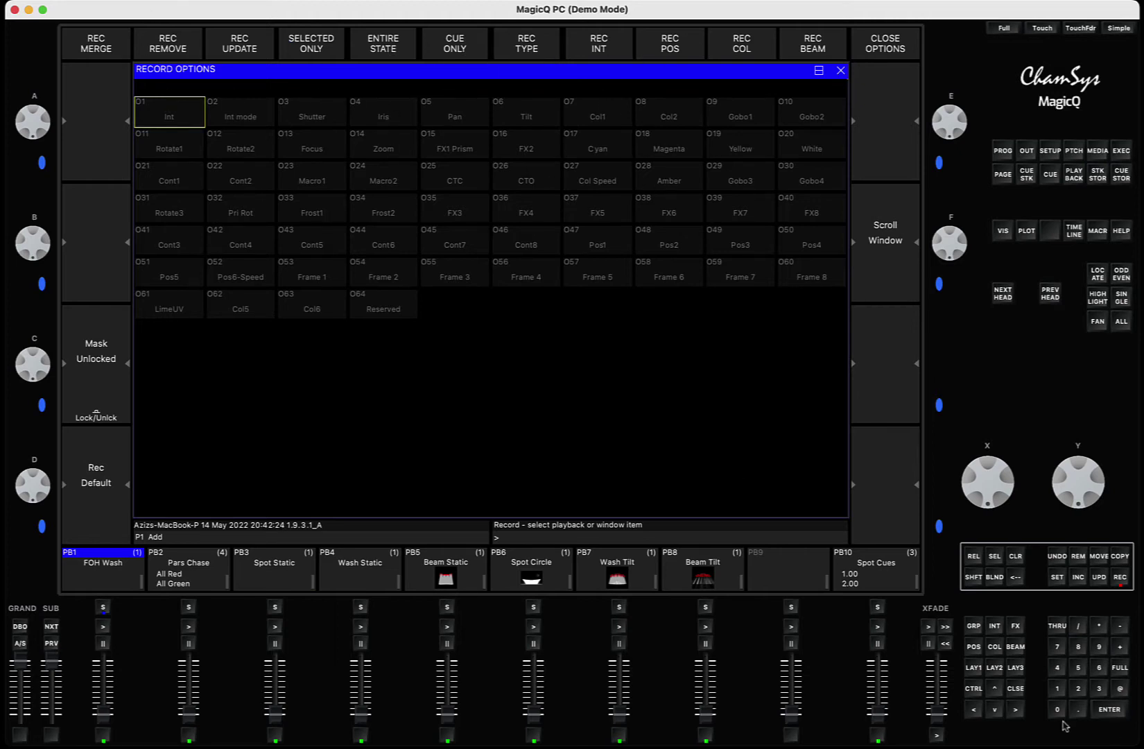
left_click(1016, 689)
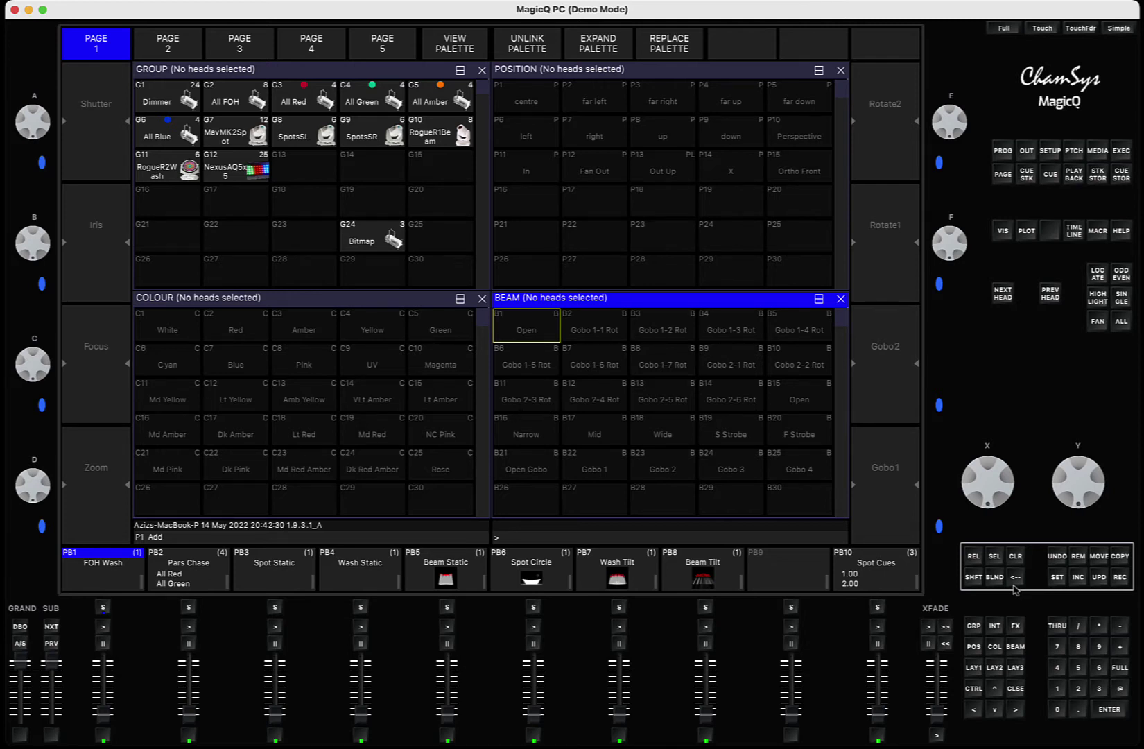
Show the compact record options again, close them, and cancel the armed record command.
left_click(1121, 579)
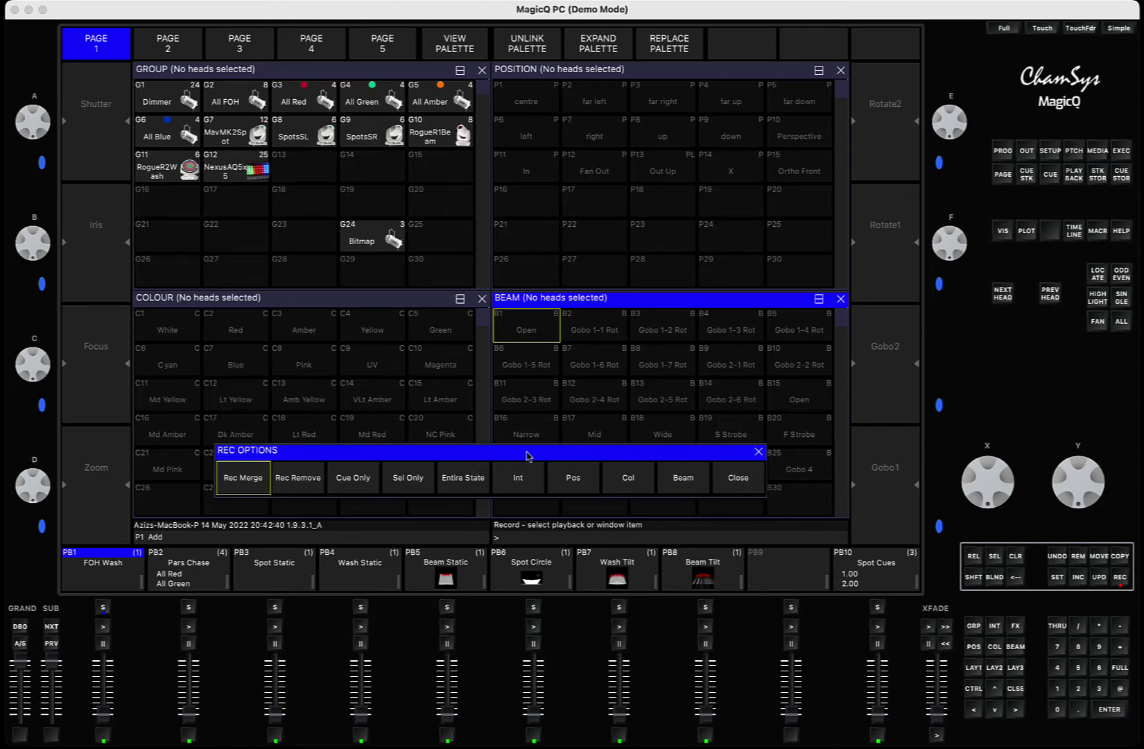
left_click(732, 477)
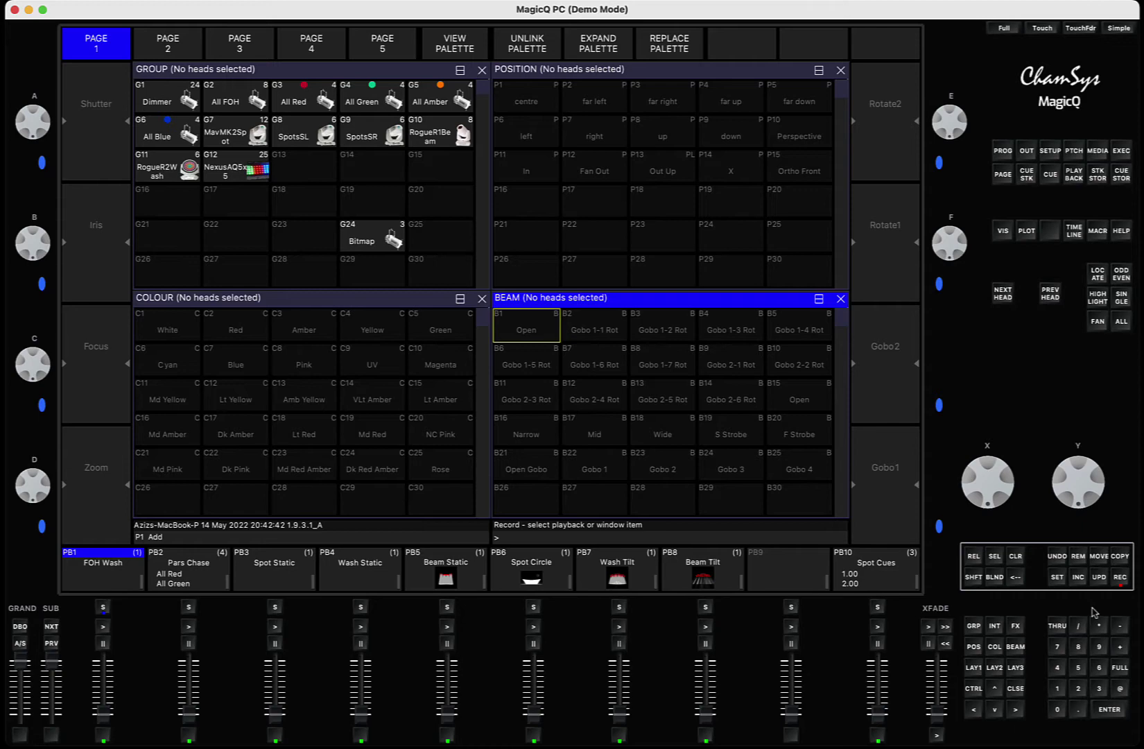
key("Escape")
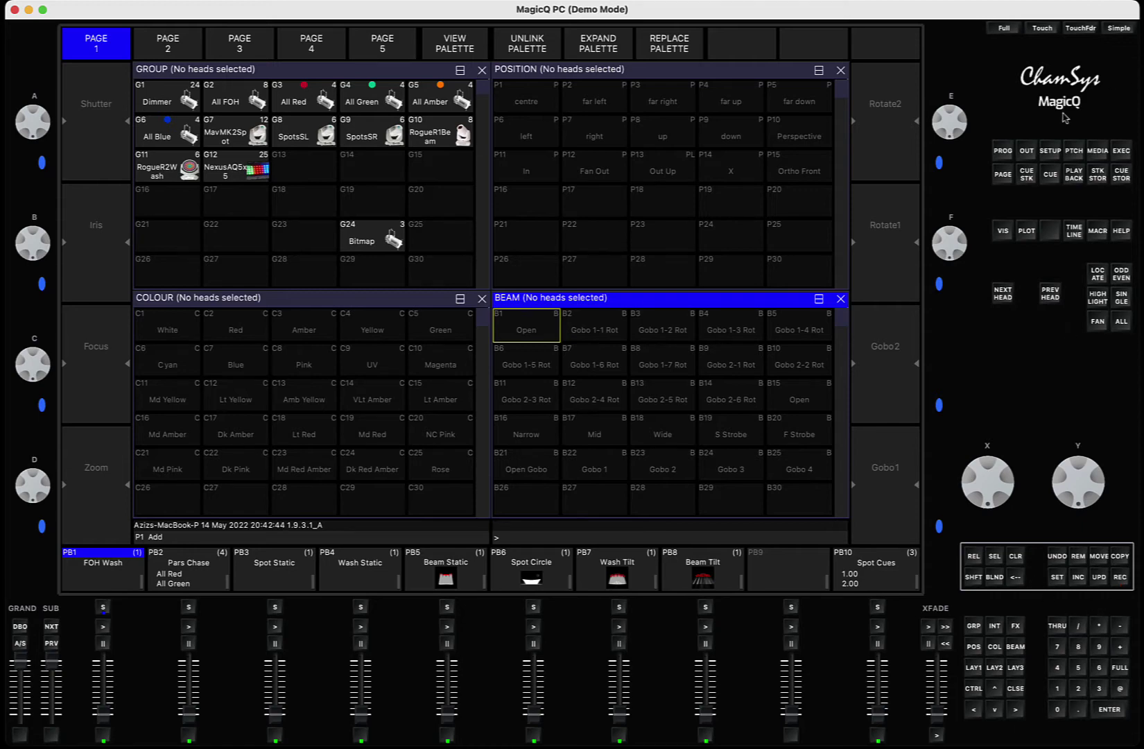
Examine the Always show Record Options parameter in the Windows setup settings, and return to the palette layout.
left_click(1051, 151)
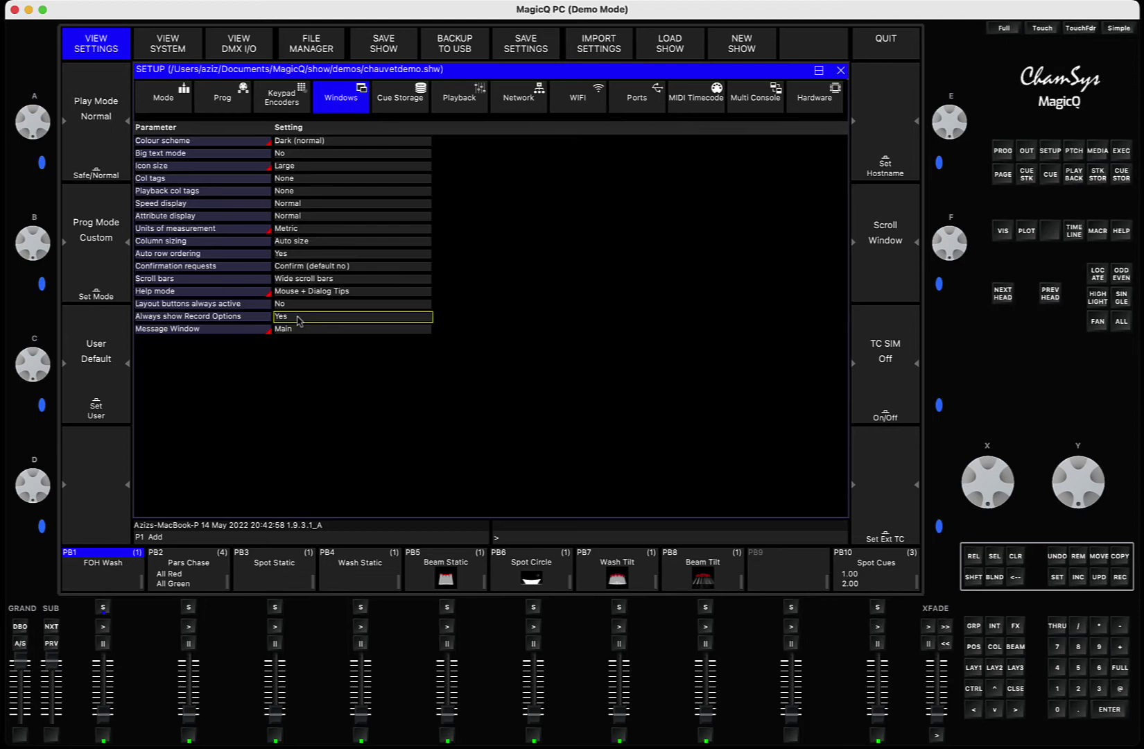
left_click(1017, 688)
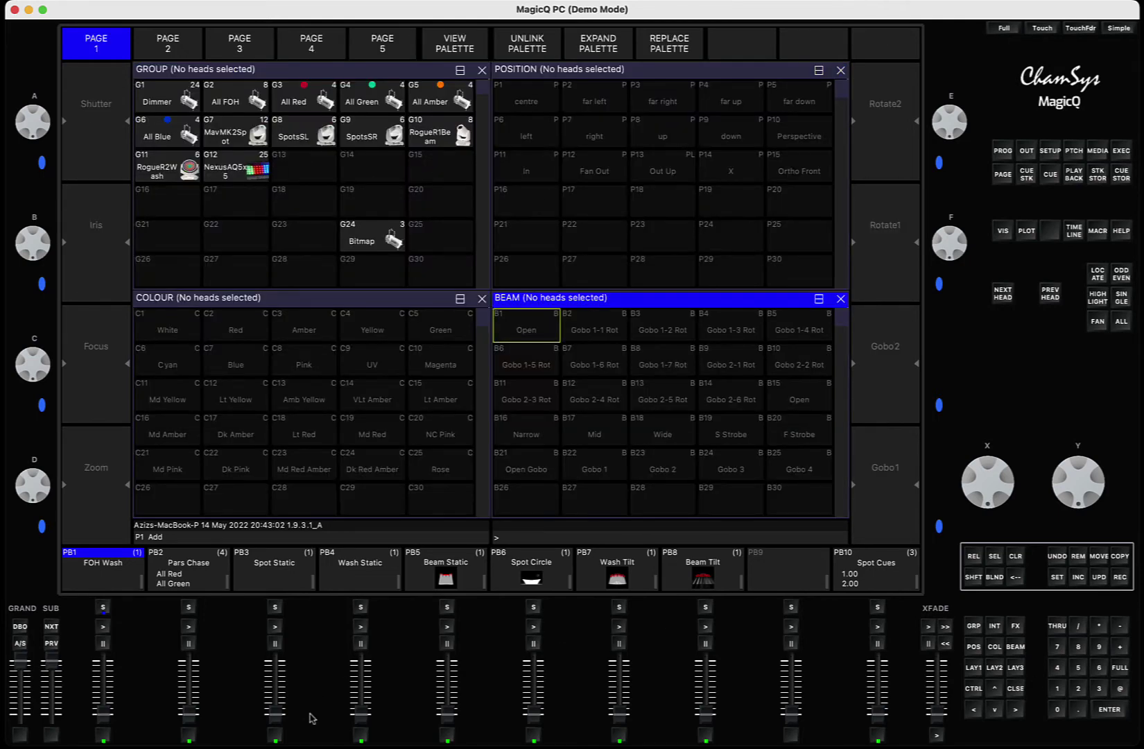
Raise the Spot Static playback on PB3, and apply the Red colour palette to the MavMK2Spot group.
left_click_drag(273, 720, 275, 662)
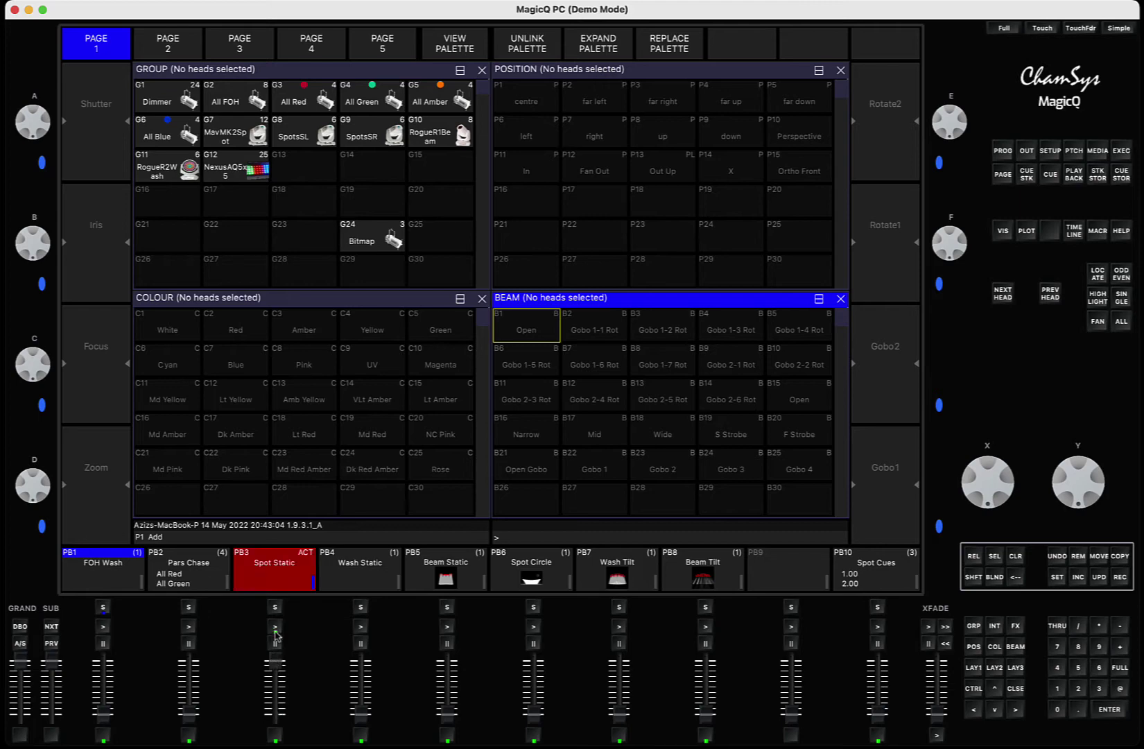
left_click(238, 129)
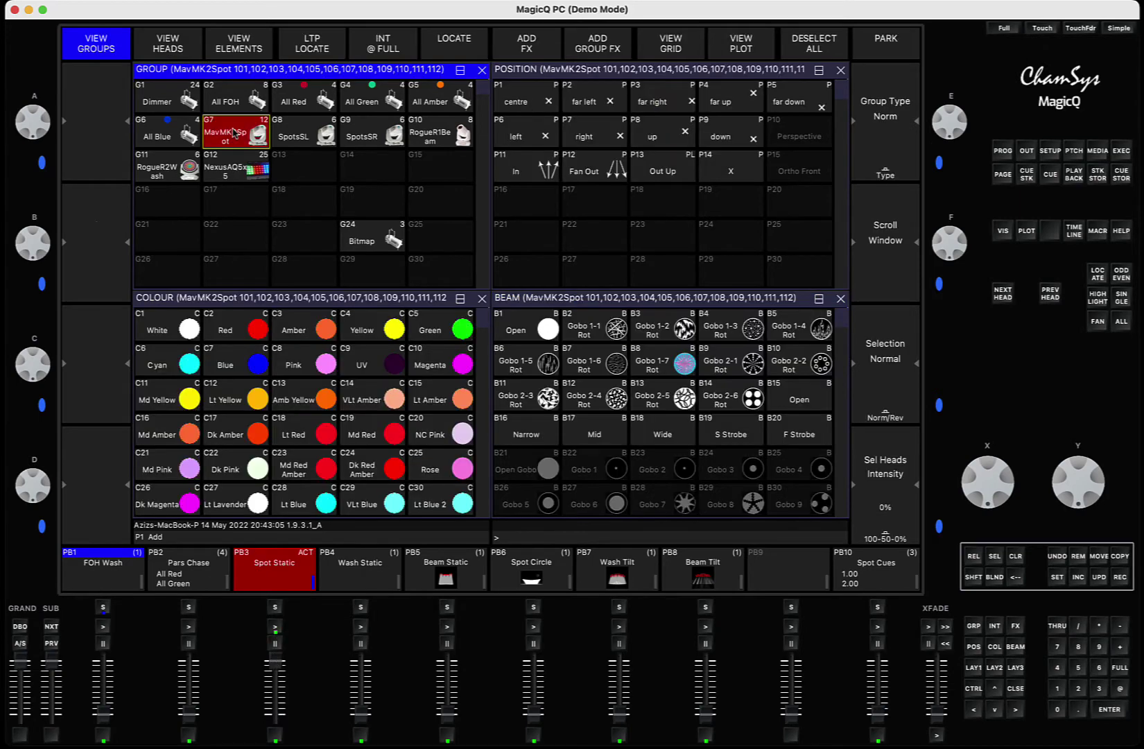
left_click(253, 329)
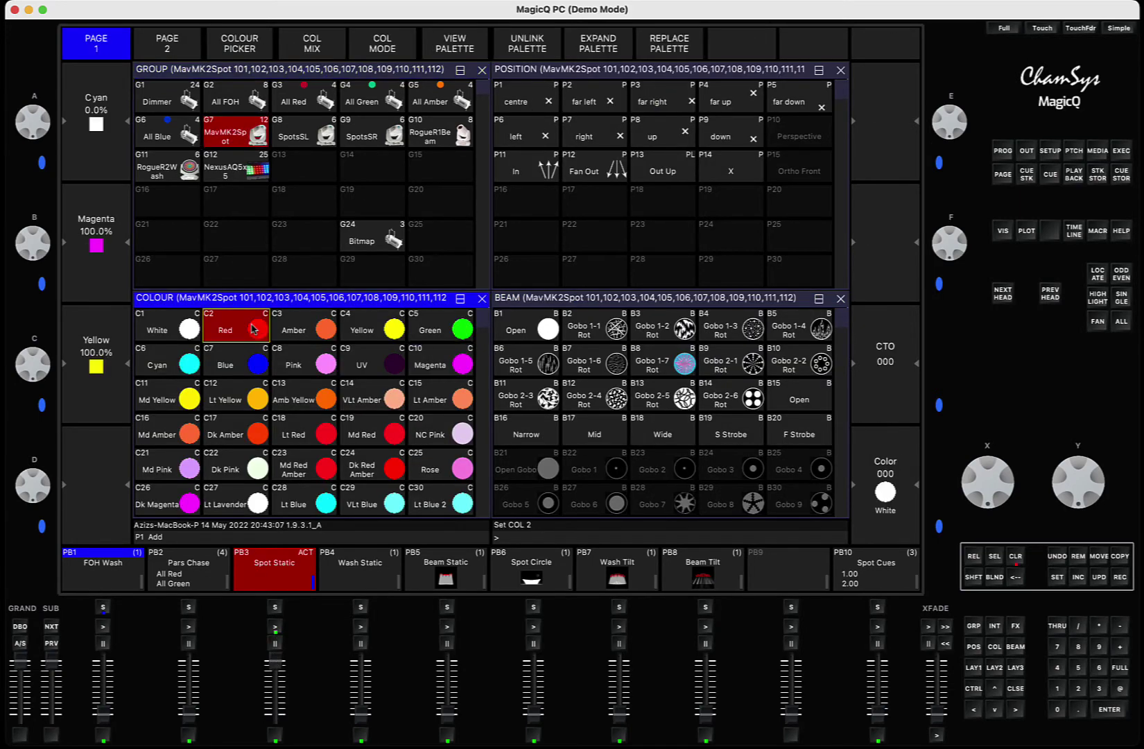
Record-merge the programmer into the Spot Static cue on PB3, and clear the programmer and lower the playback.
left_click(1122, 580)
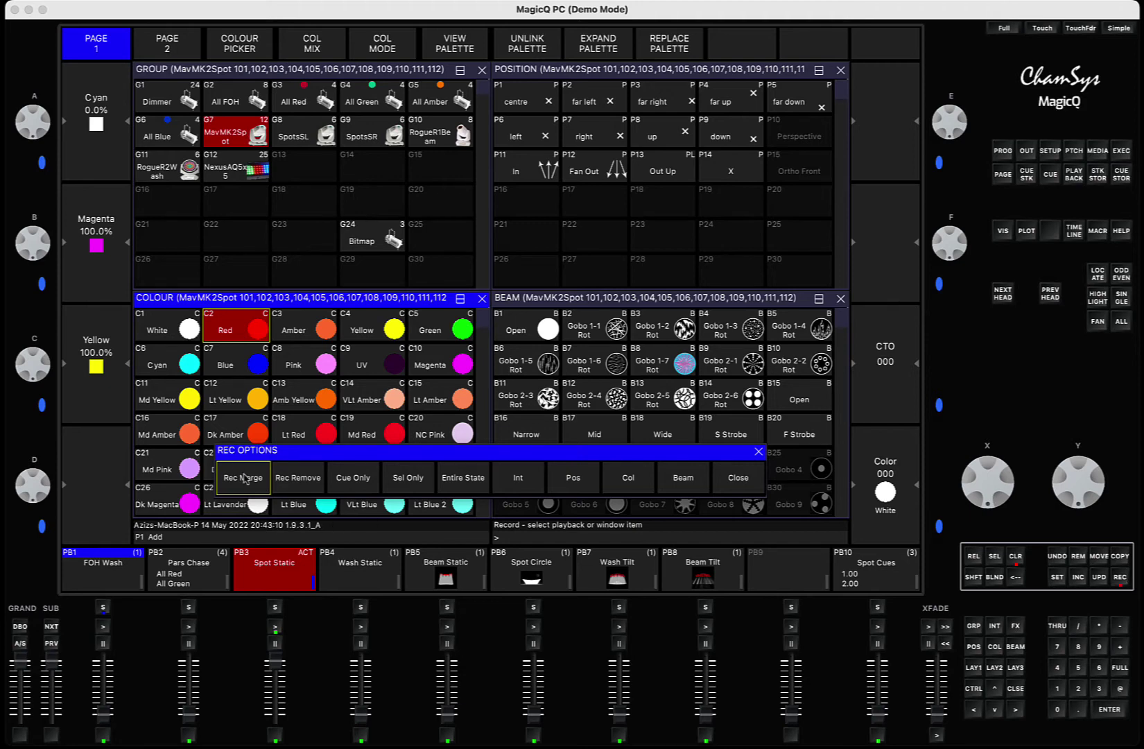
left_click(276, 609)
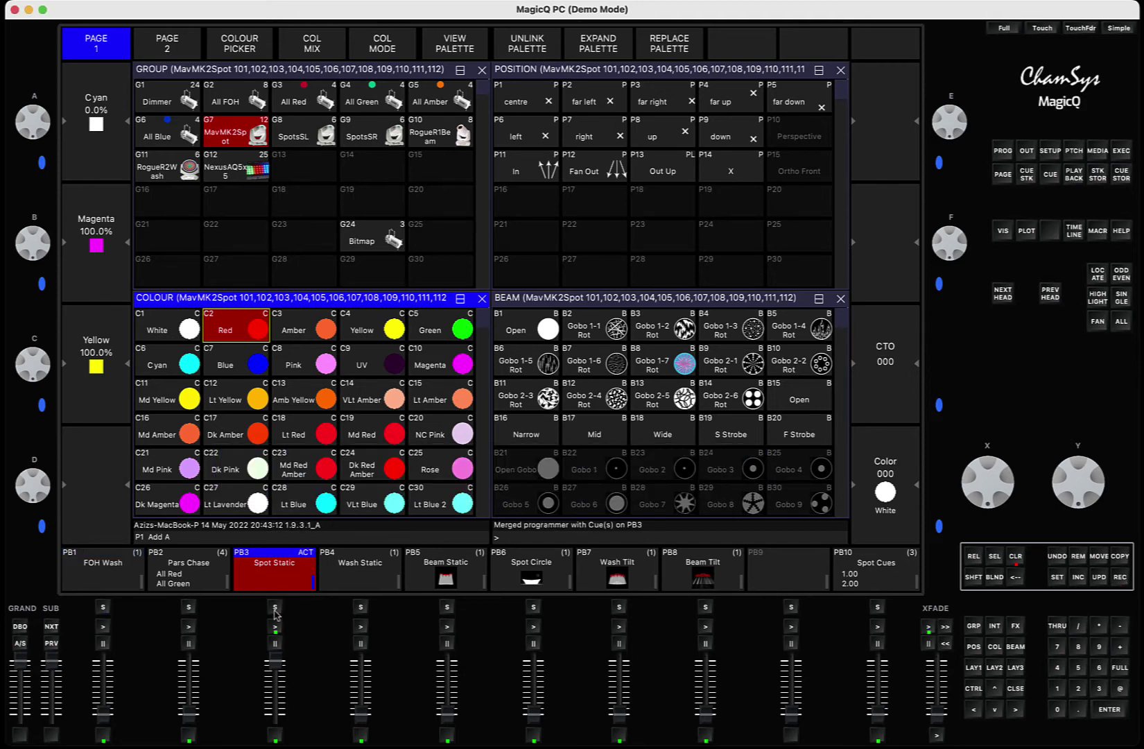
left_click(1016, 556)
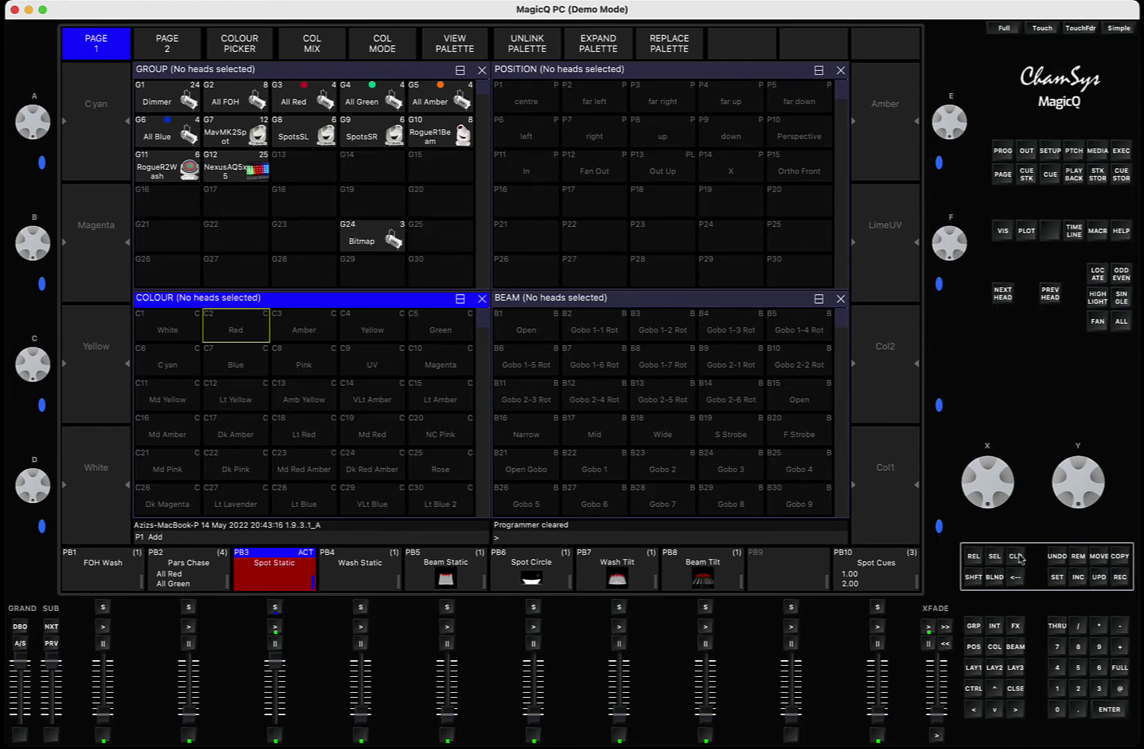
left_click_drag(275, 662, 275, 718)
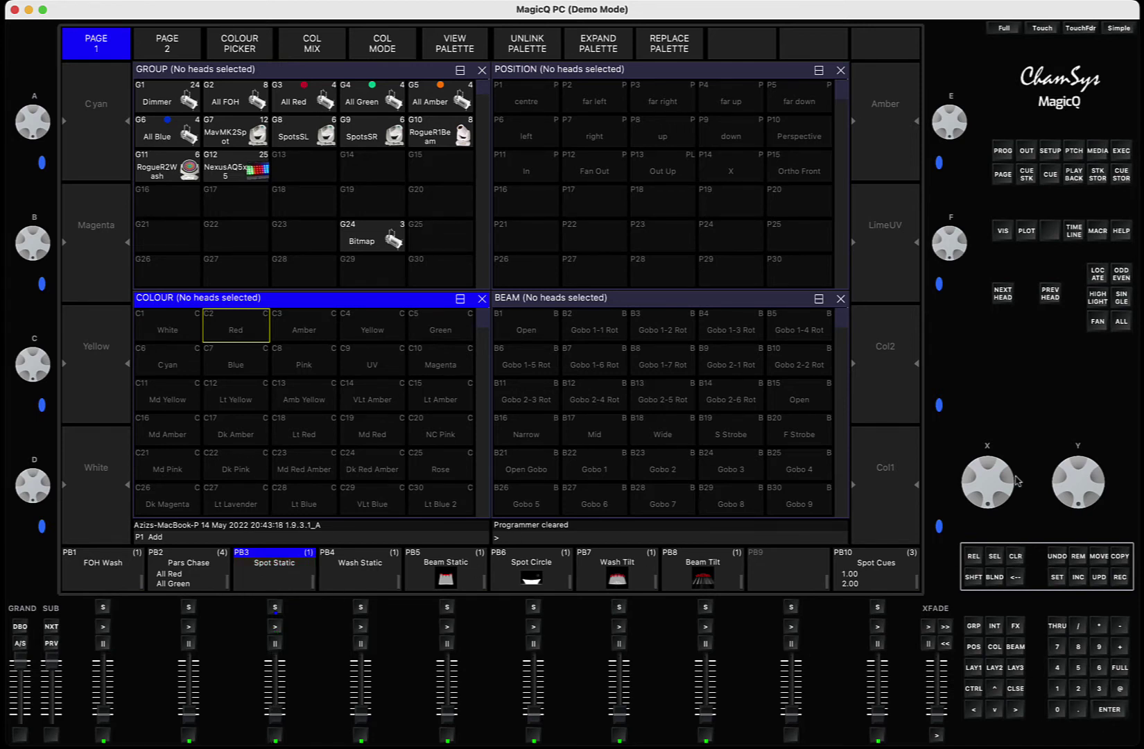
Bring up the record options to review the choices, and dismiss them without storing a cue.
left_click(1120, 577)
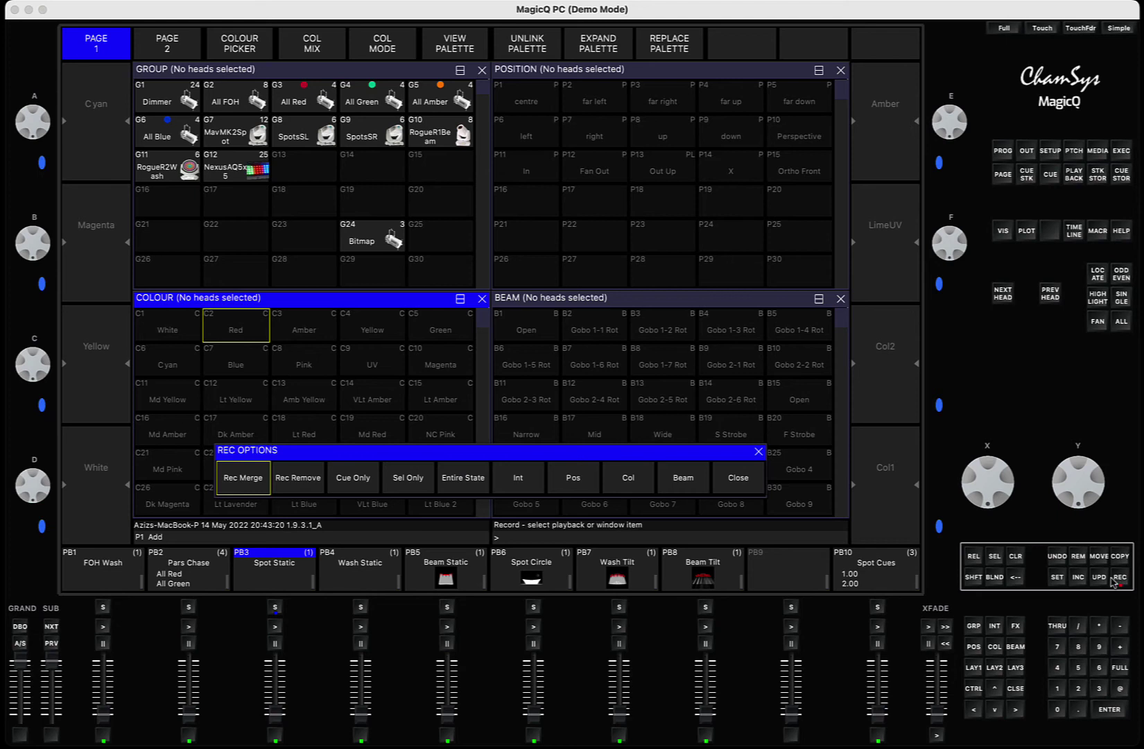
left_click(751, 477)
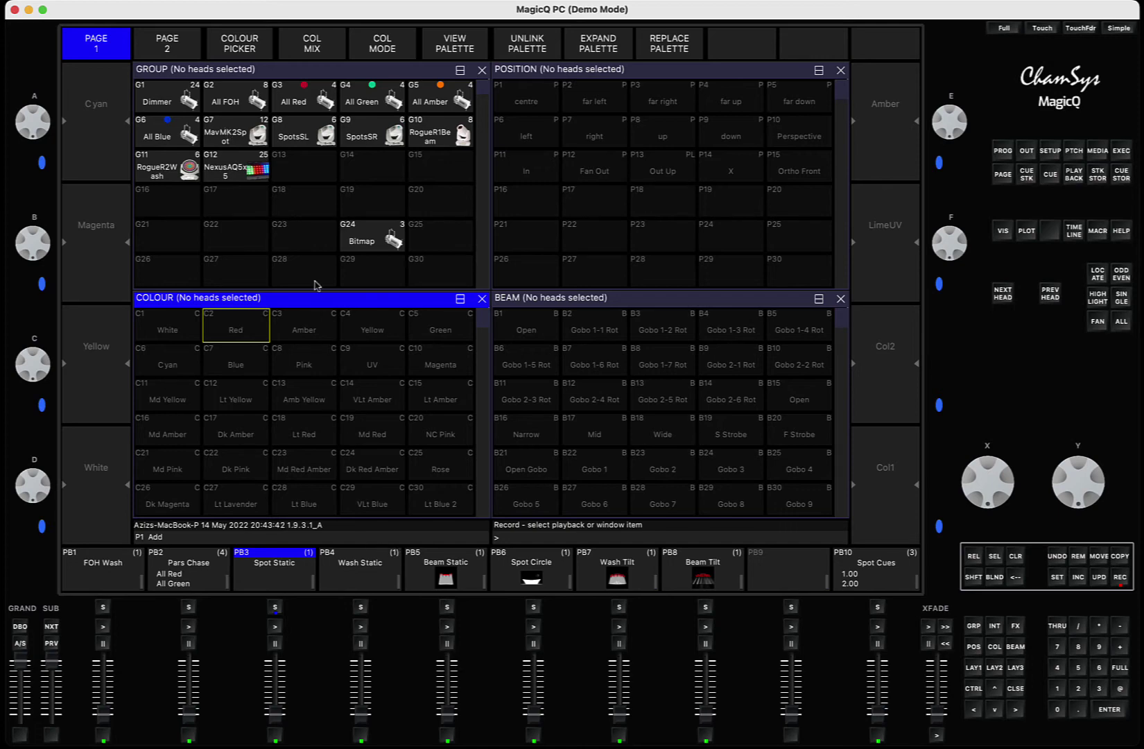
left_click(246, 144)
left_click(556, 230)
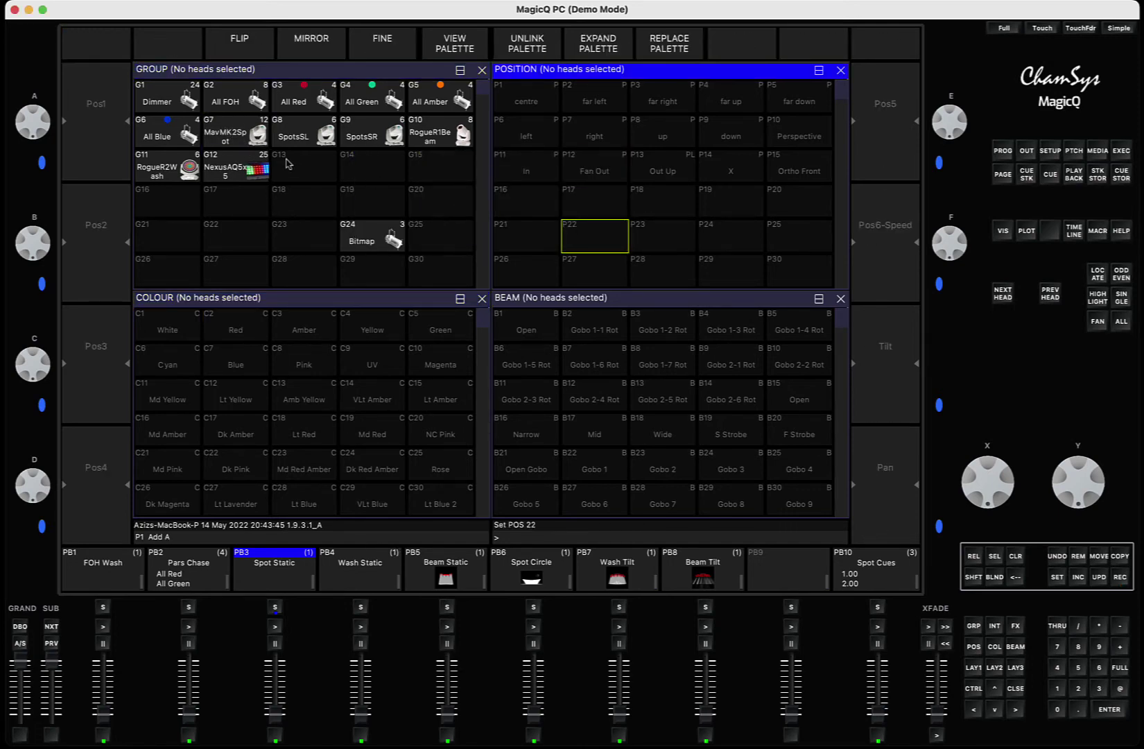
Locate all heads of the MavMK2Spot group, and open the programmer window to view their levels.
left_click(227, 138)
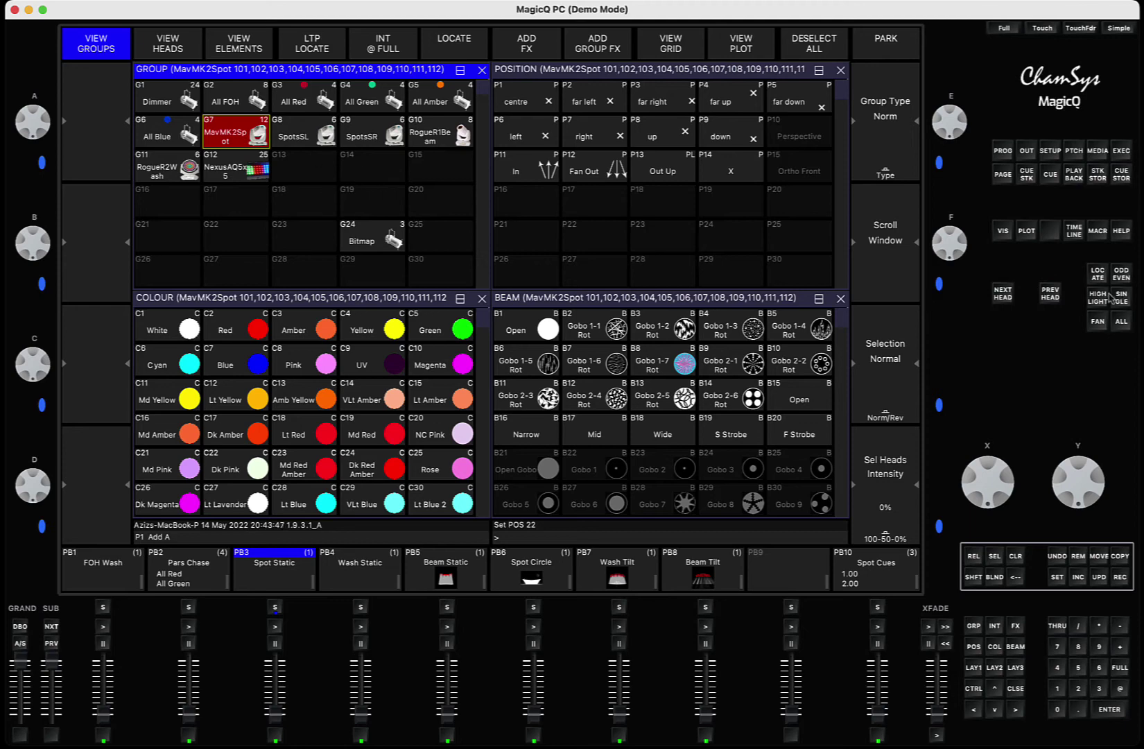
left_click(1098, 276)
left_click(1000, 148)
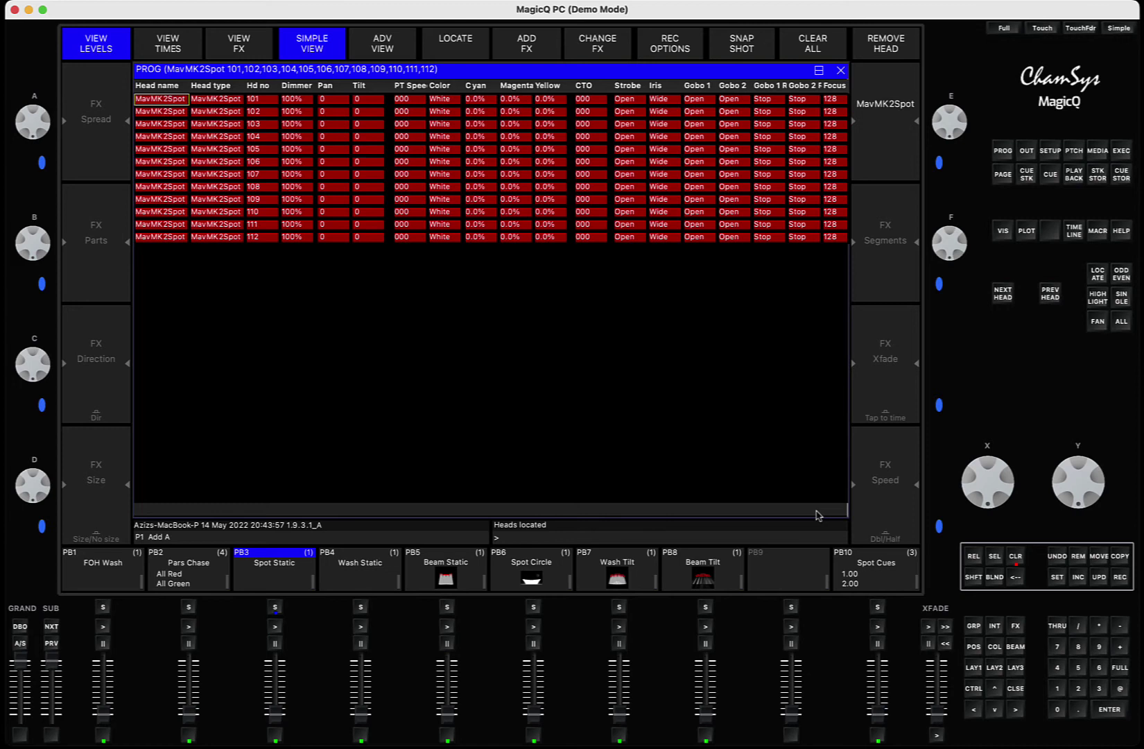
Toggle the Pos, Col and Beam record masks on and off, and close the record options without recording.
left_click(1122, 577)
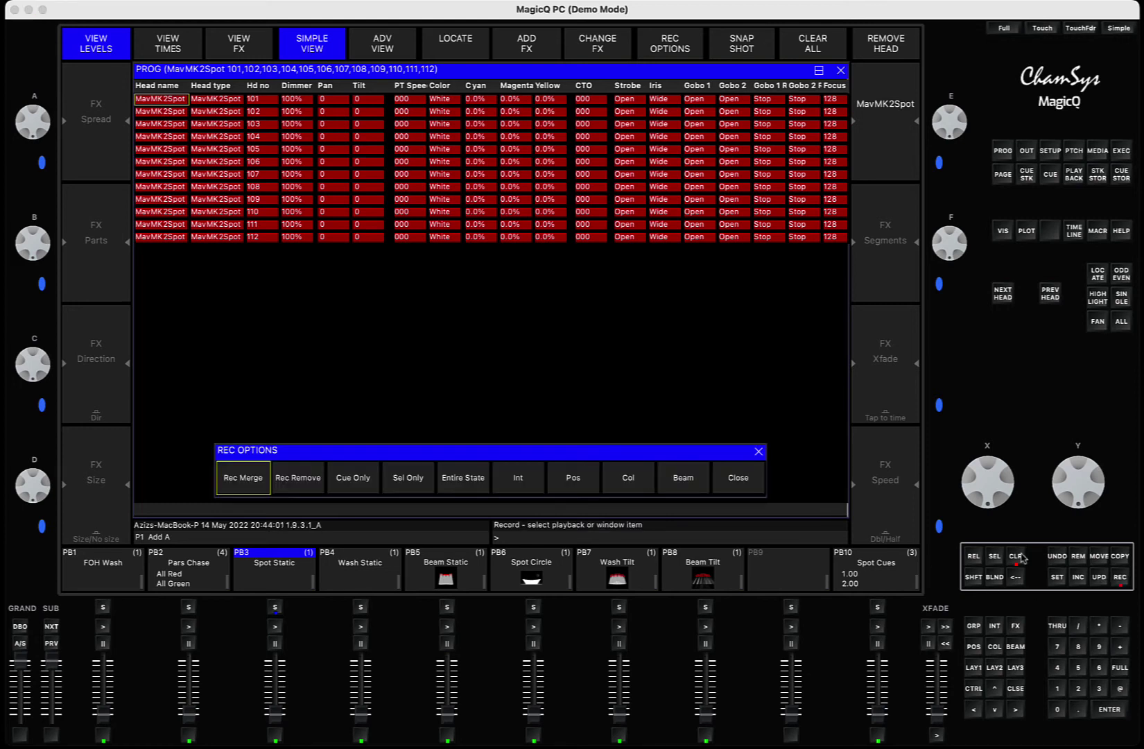
left_click(570, 480)
left_click(673, 484)
left_click(620, 482)
left_click(570, 482)
left_click(612, 484)
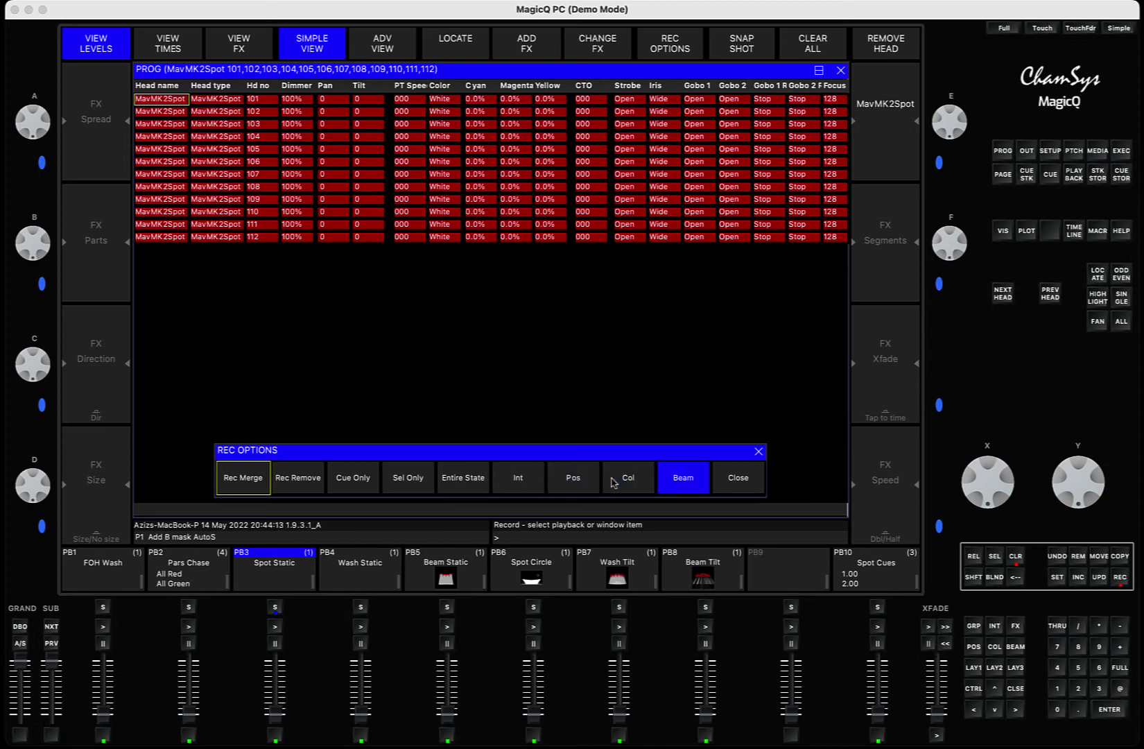
left_click(670, 484)
left_click(758, 482)
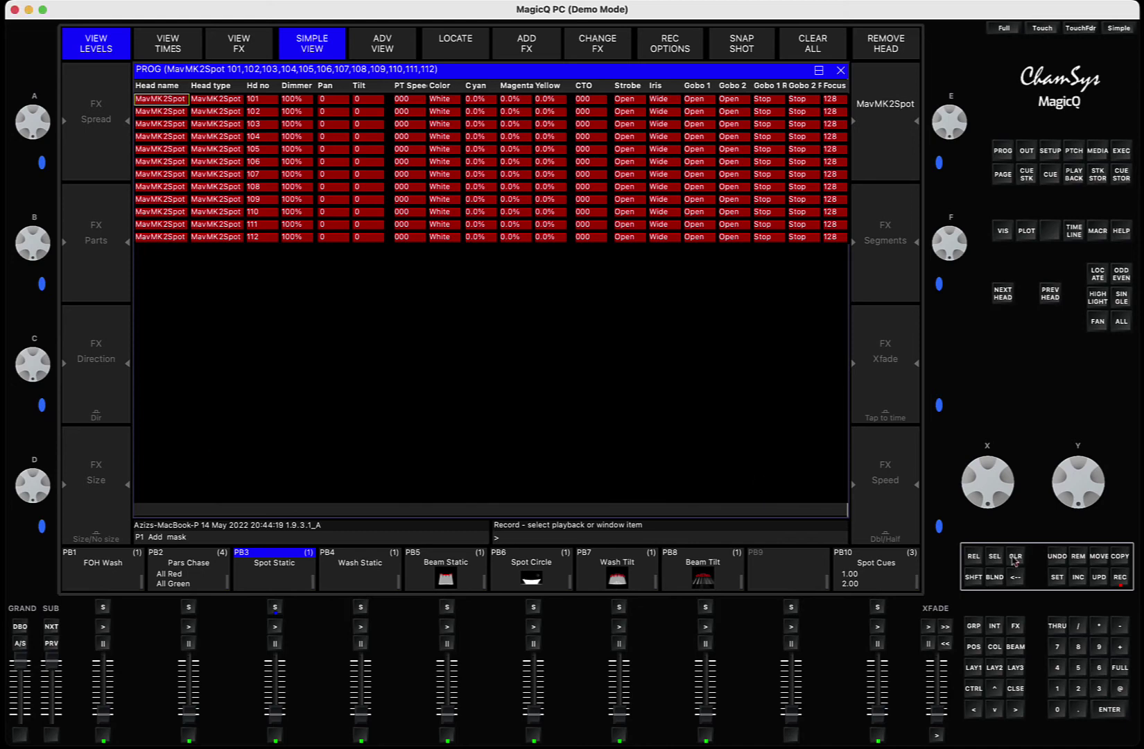
Clear the programmer and return to the layout with the group, position, colour and beam windows.
left_click(1016, 557)
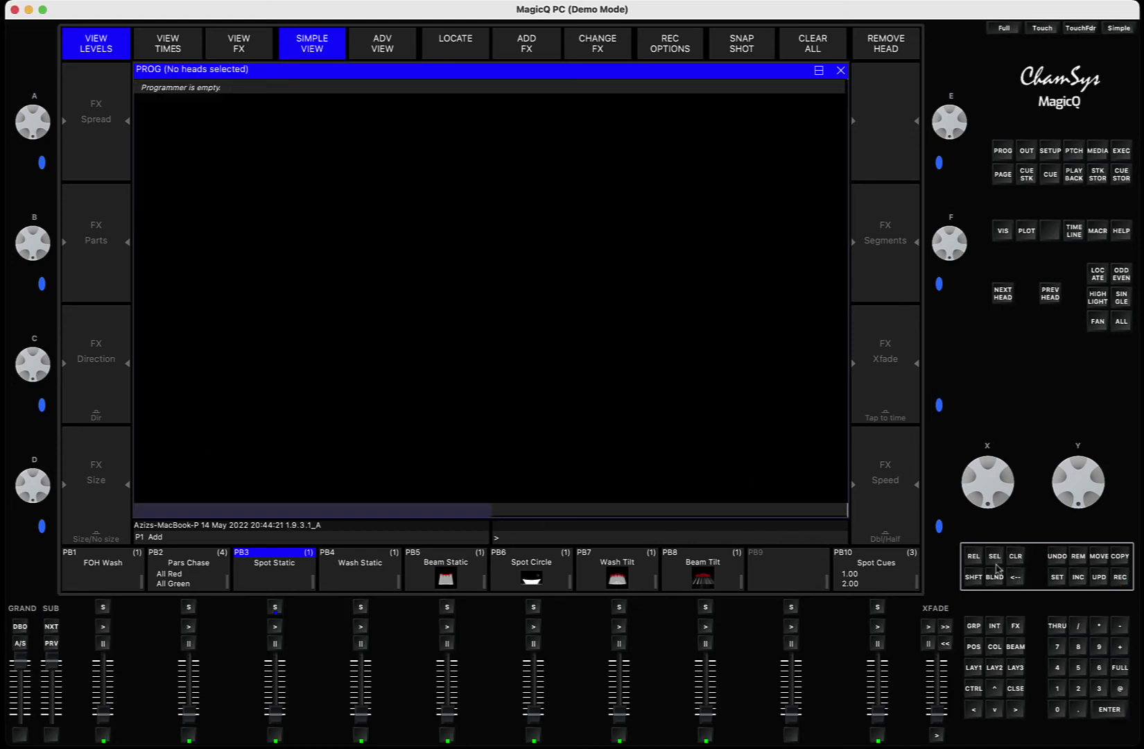
left_click(974, 668)
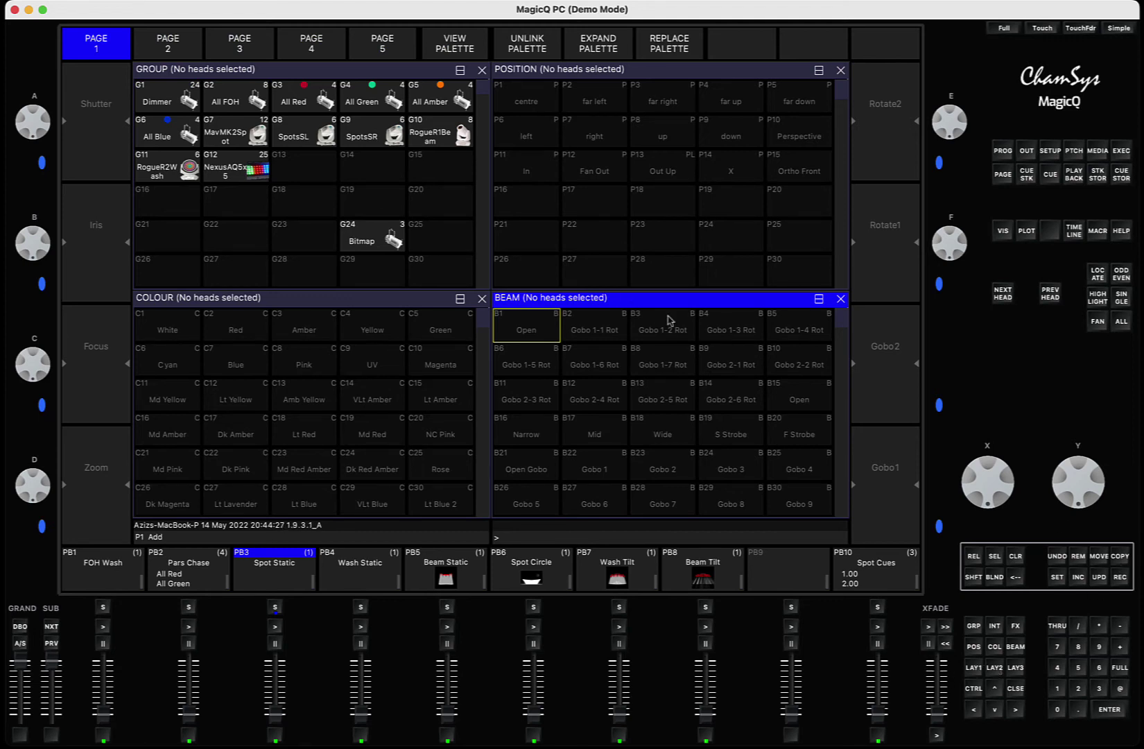
Display the compact record options once more, and cancel the record command.
left_click(1118, 573)
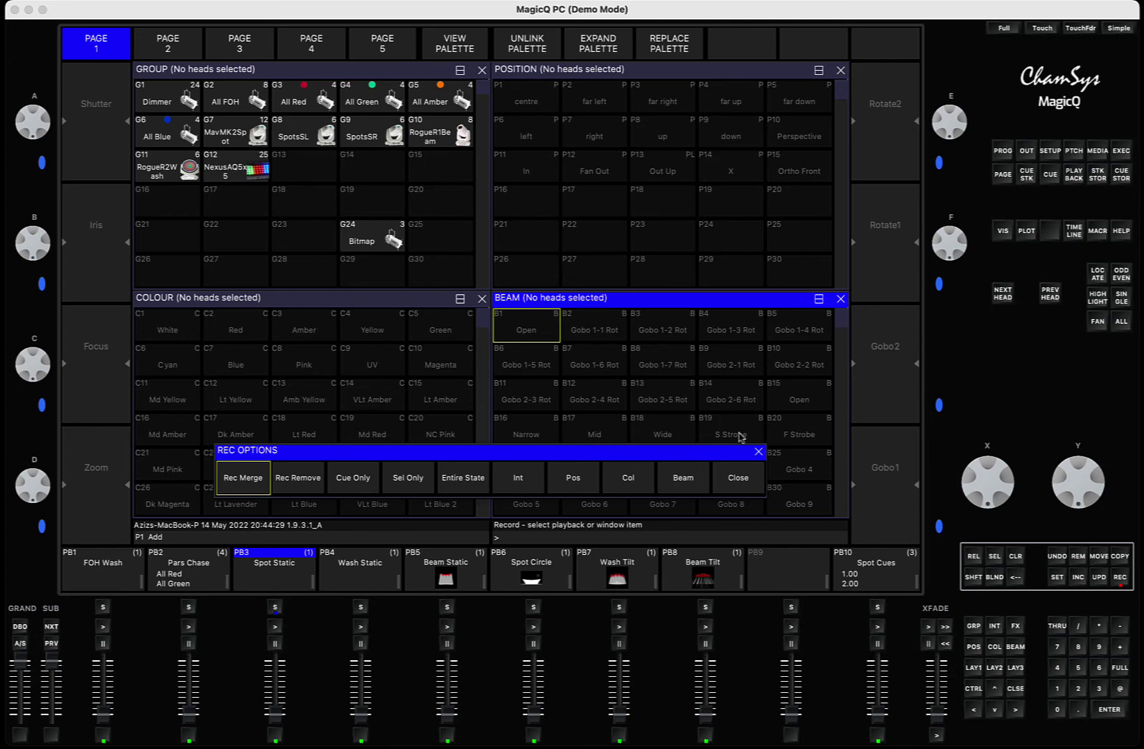
left_click(741, 471)
left_click(1016, 577)
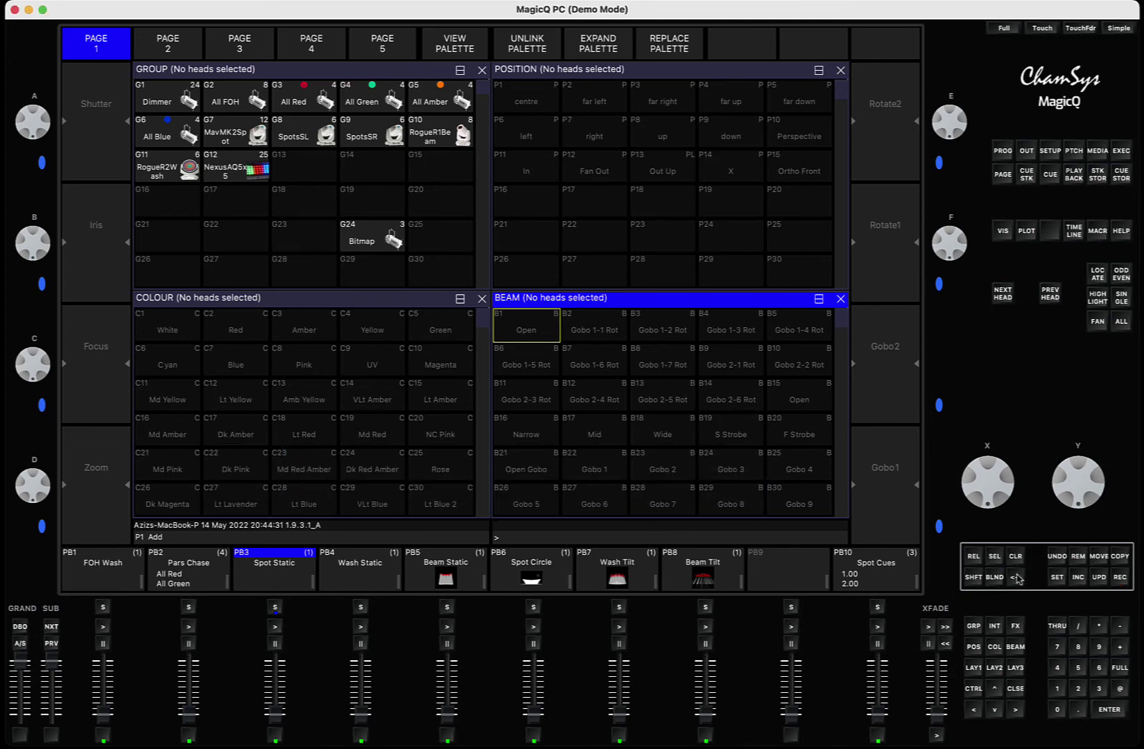
Examine the Include command's options in both the compact pop-up and the full window, without including a playback.
left_click(1078, 577)
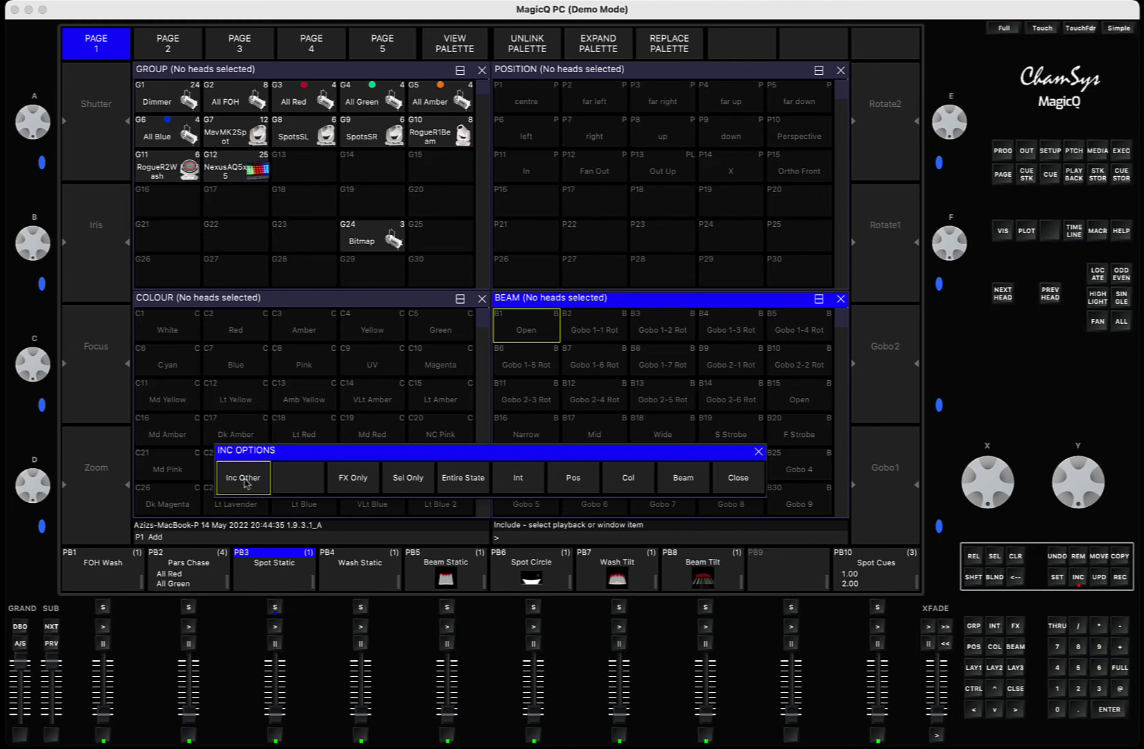
left_click(756, 479)
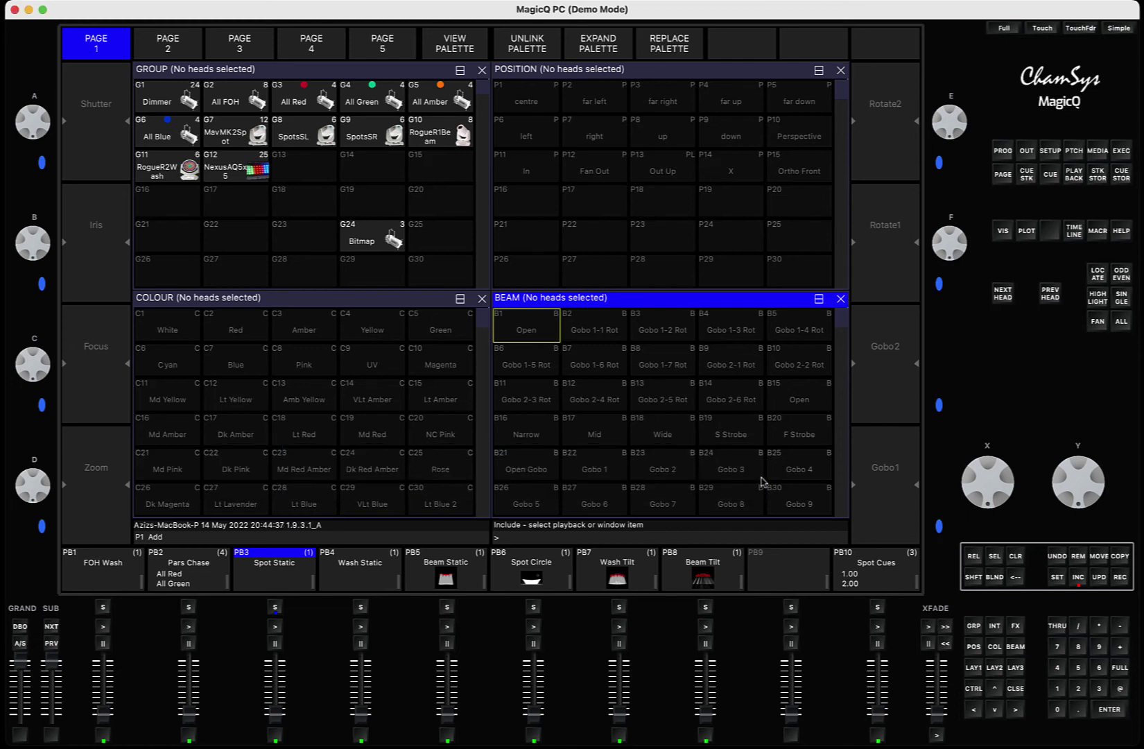
left_click(1016, 575)
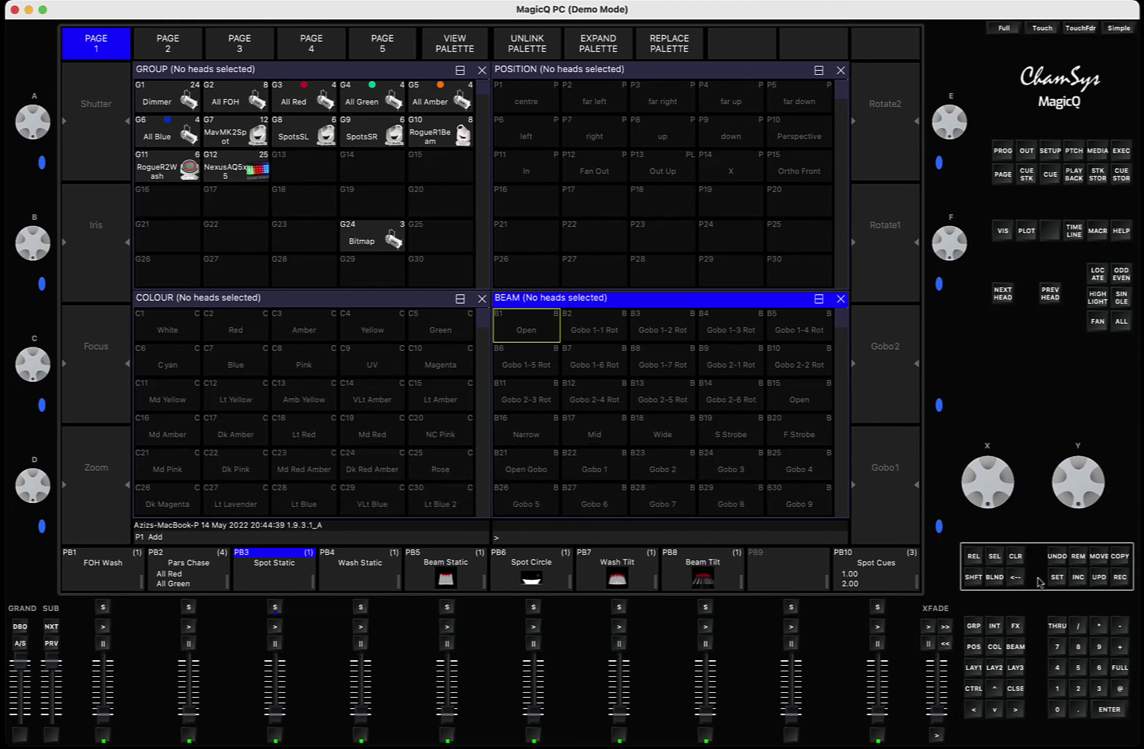
left_click(1078, 577)
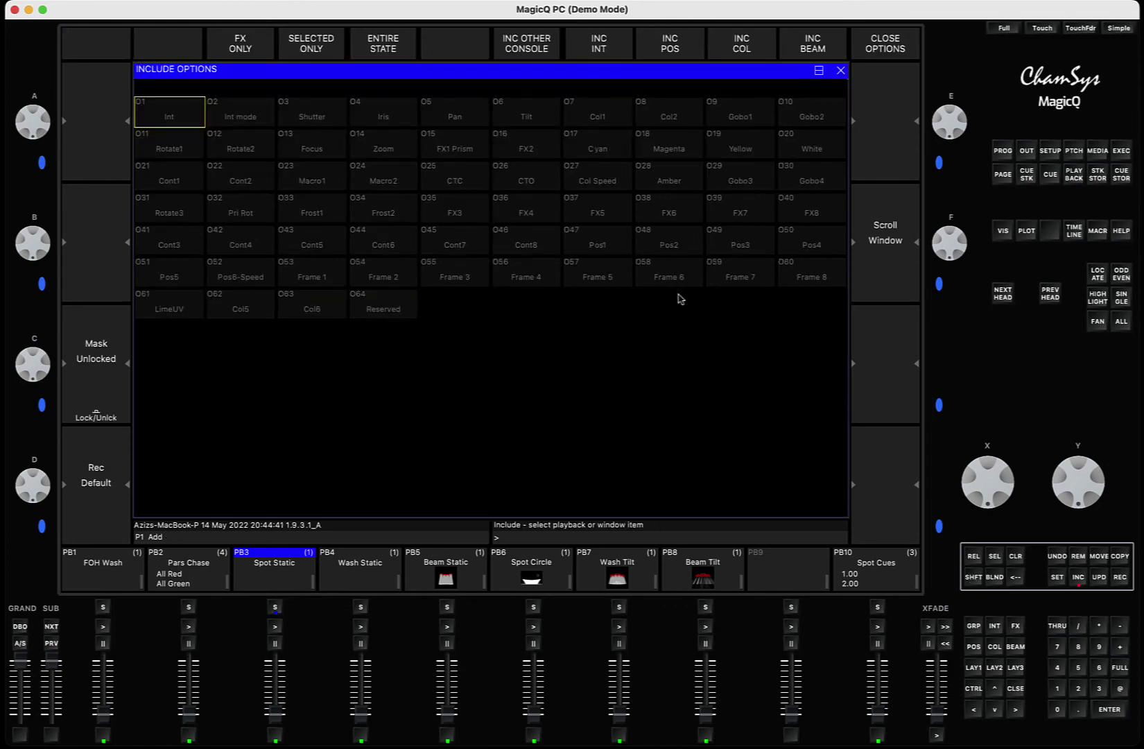
left_click(1015, 688)
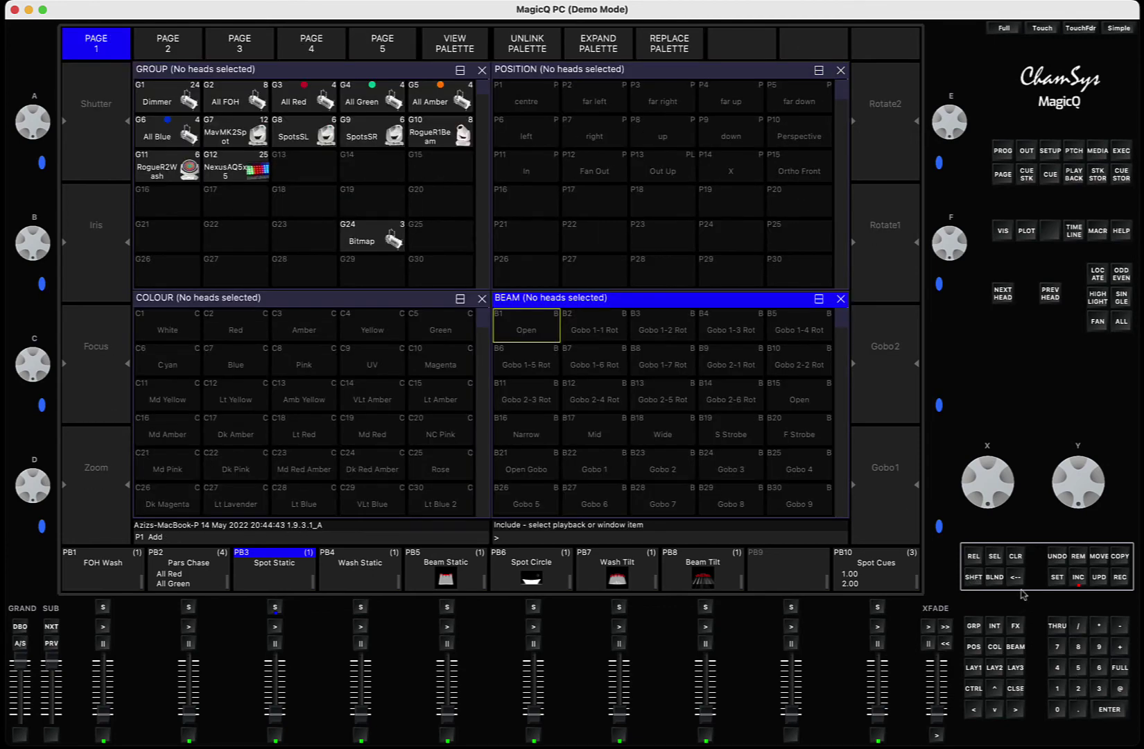
left_click(1078, 577)
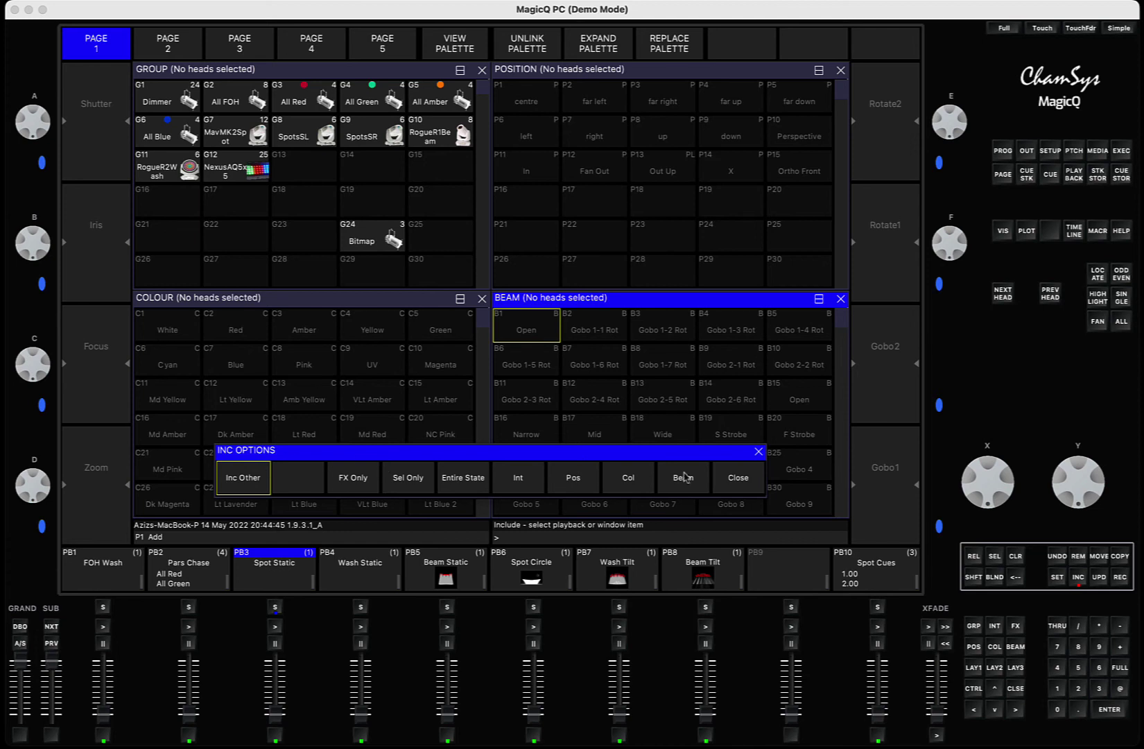
left_click(1015, 688)
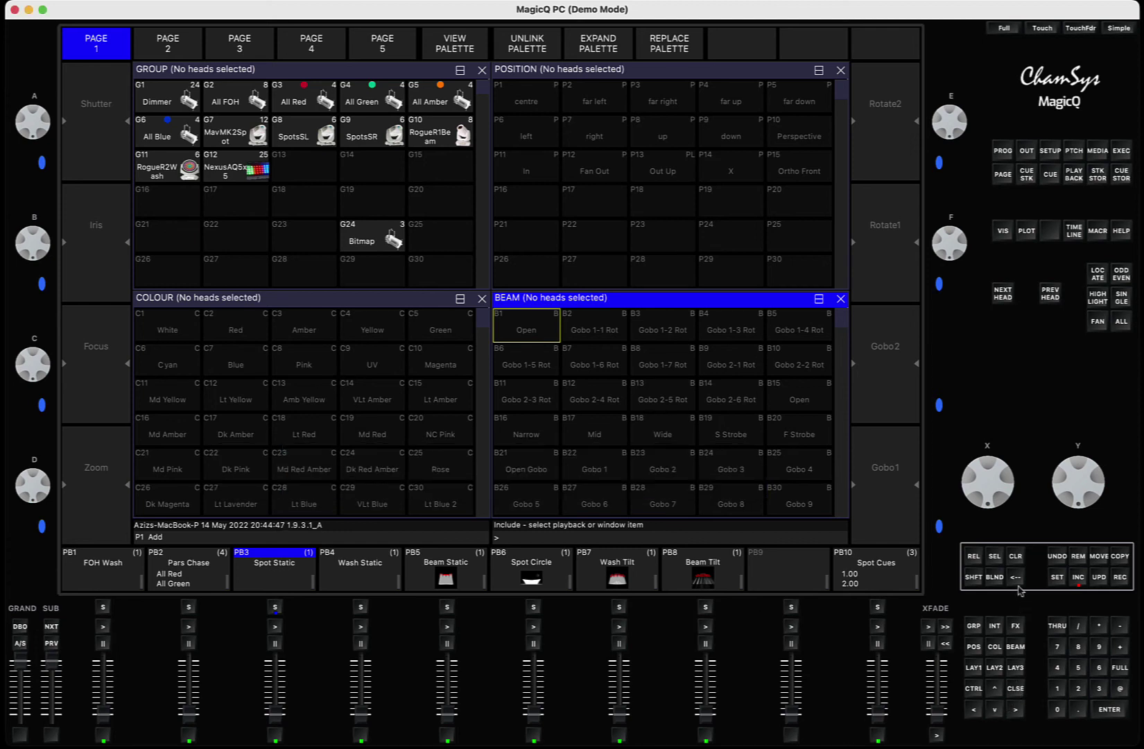
Examine the Copy command's options, cancel the copy, and clear the programmer.
left_click(1115, 556)
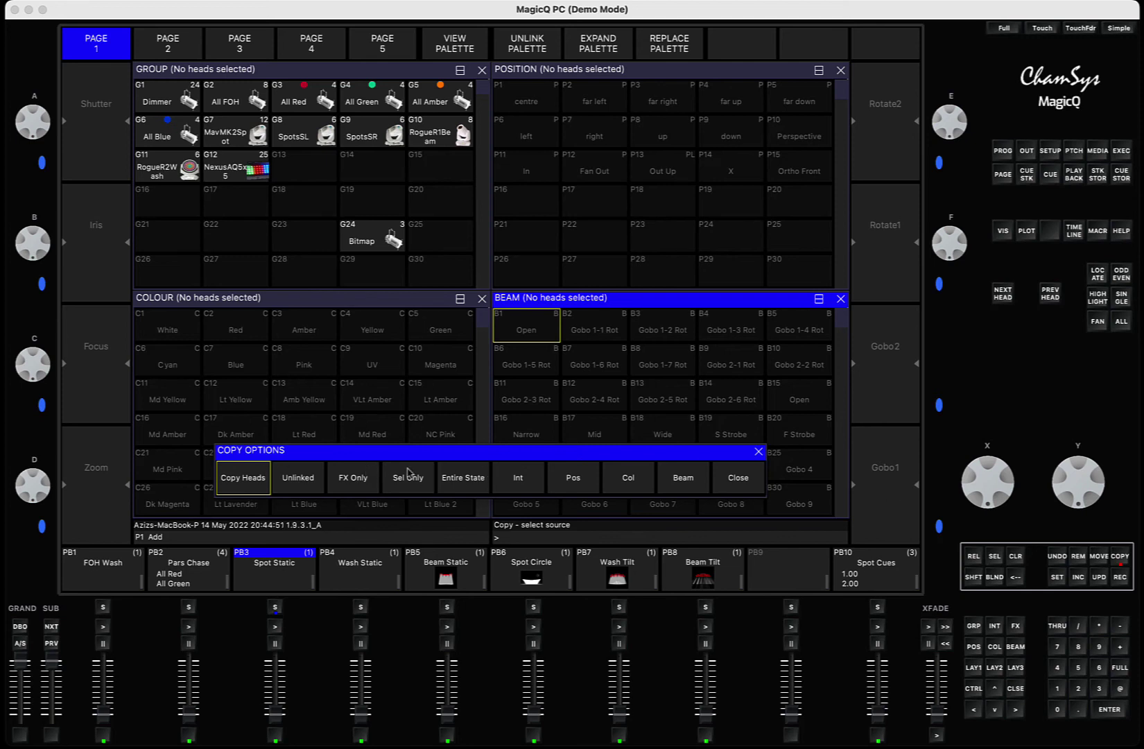
left_click(1021, 577)
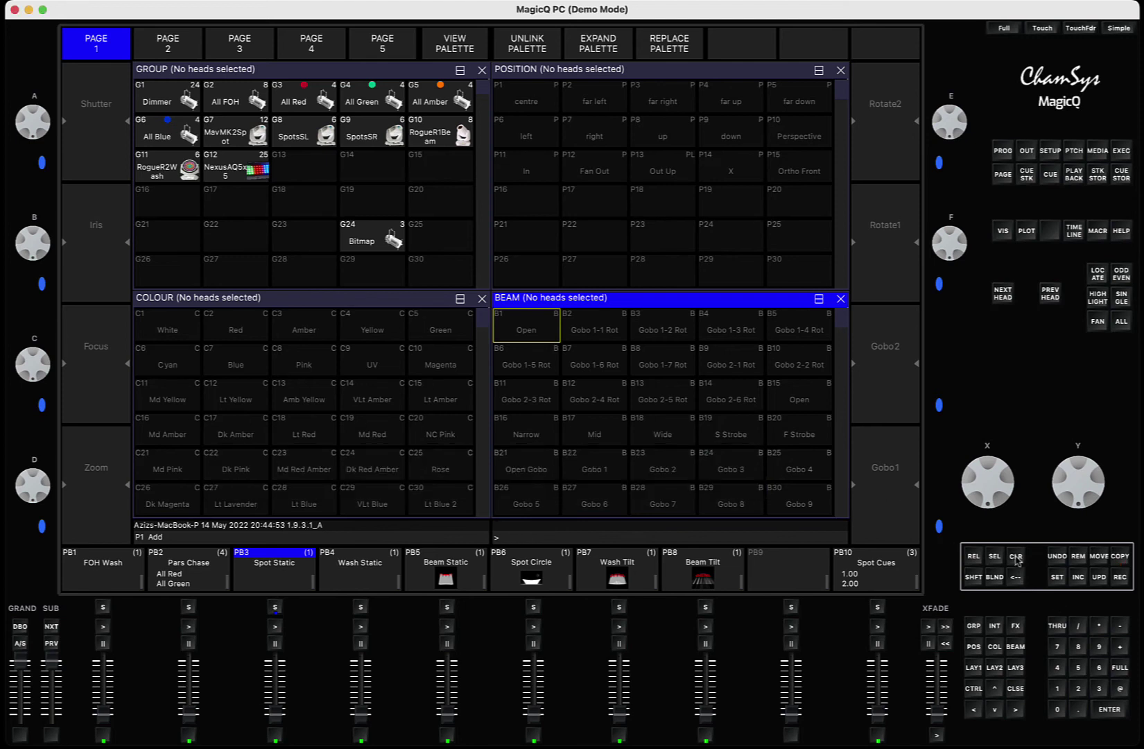
left_click(1015, 557)
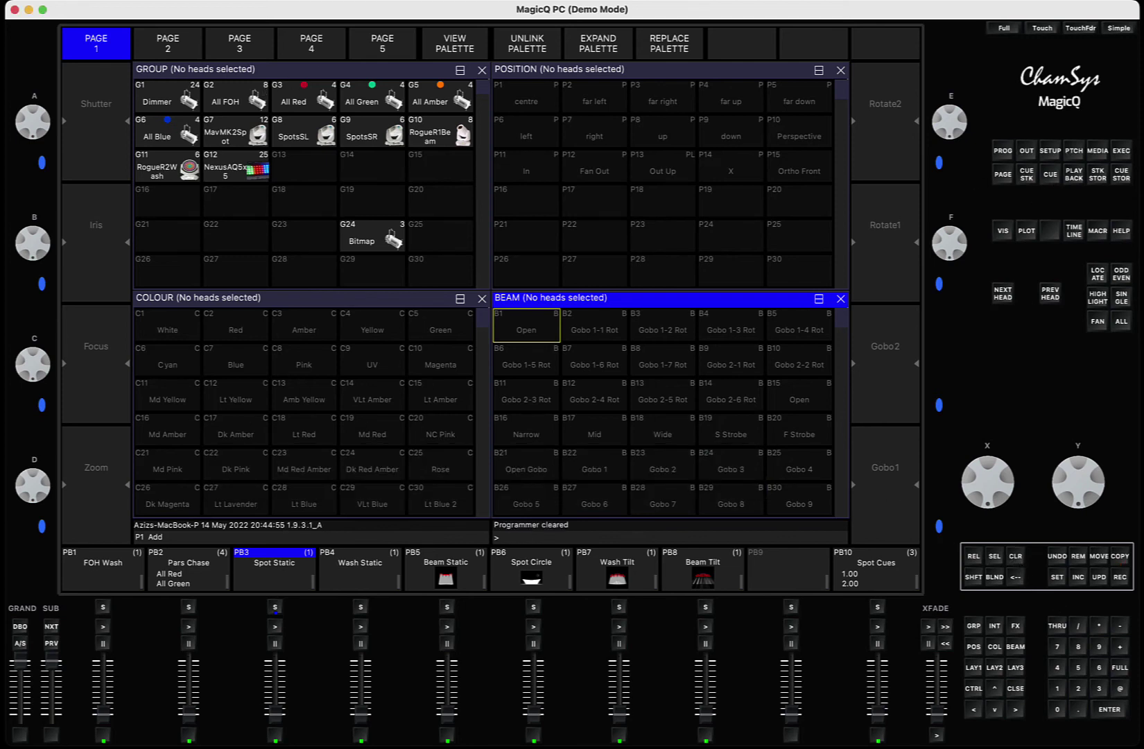